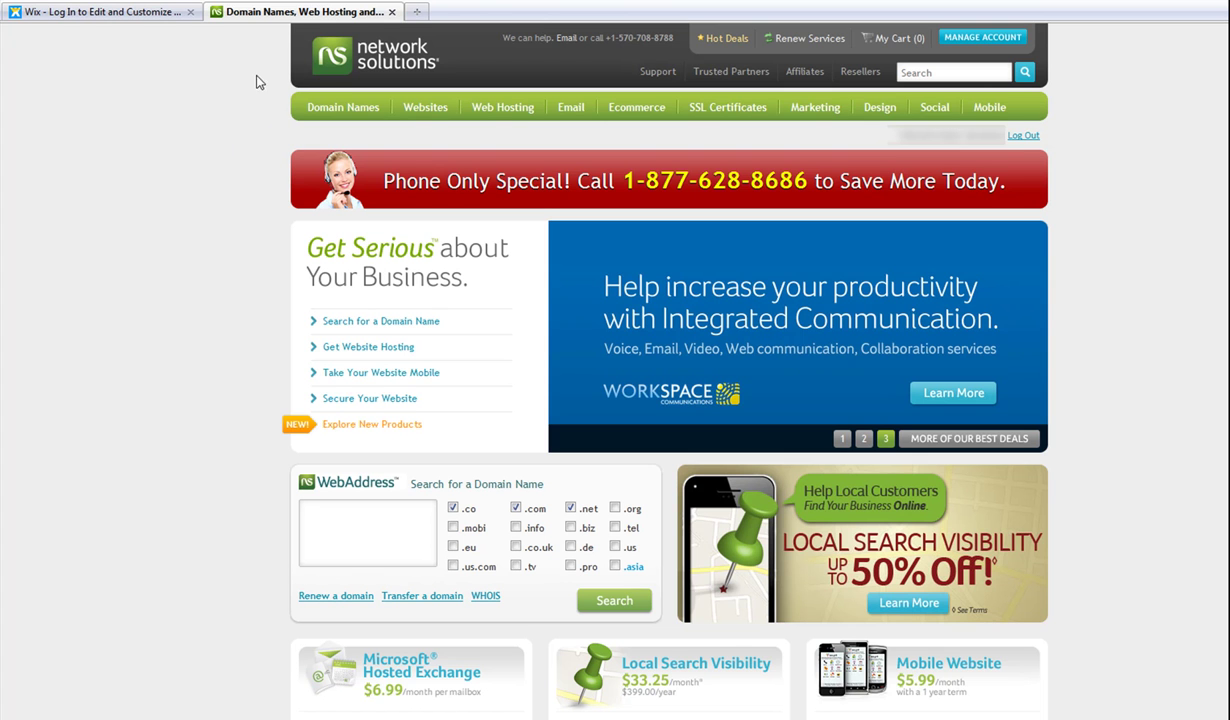
# - Open the Edit Domain Name Servers page for wixdomain.info from the Network Solutions account manager
pyautogui.click(157, 12)
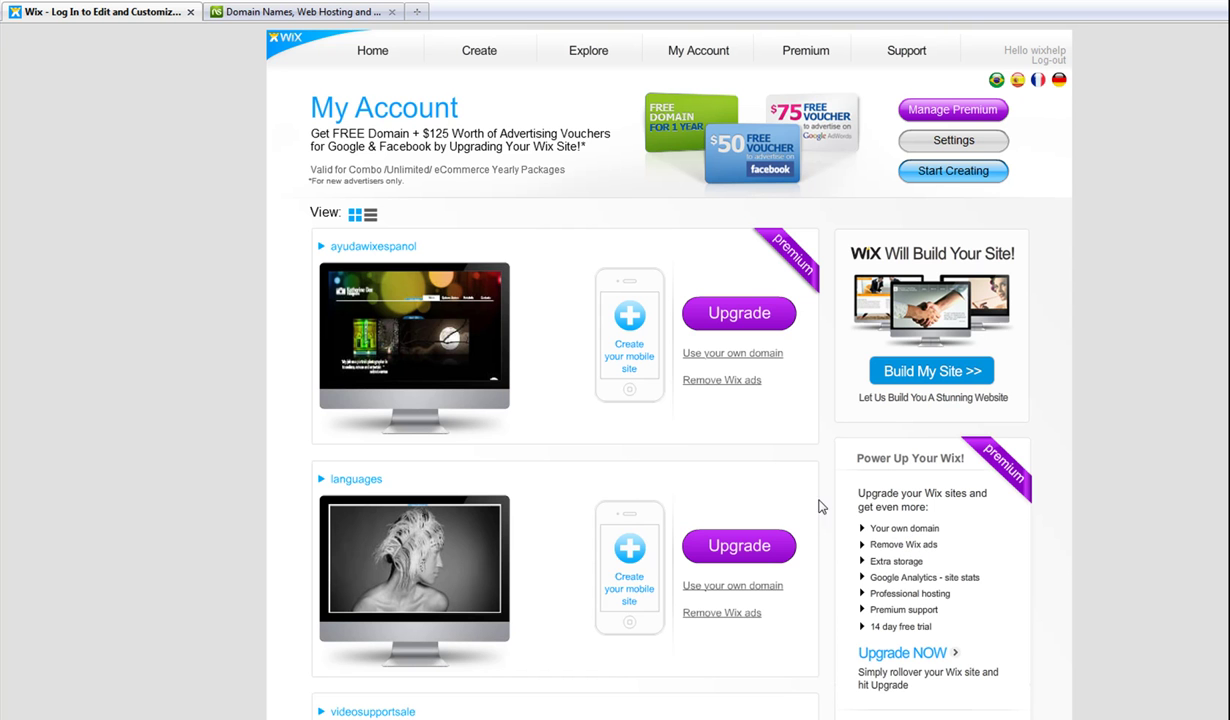
pyautogui.click(378, 12)
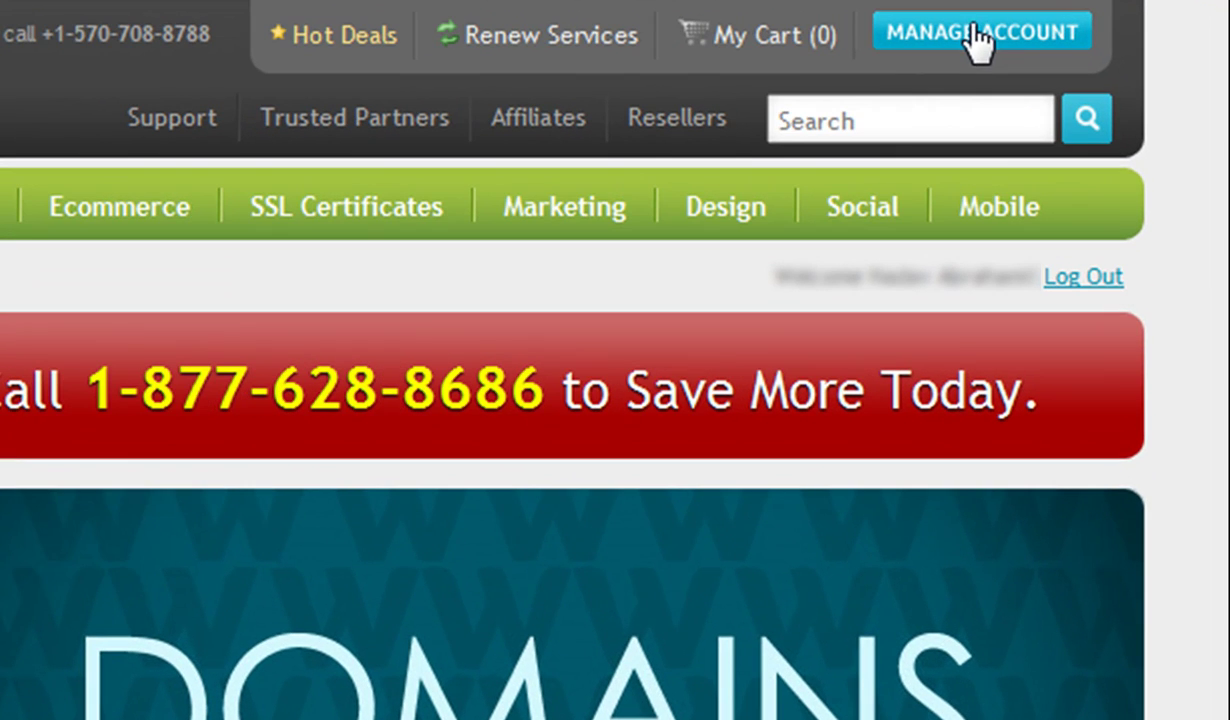
pyautogui.click(1062, 18)
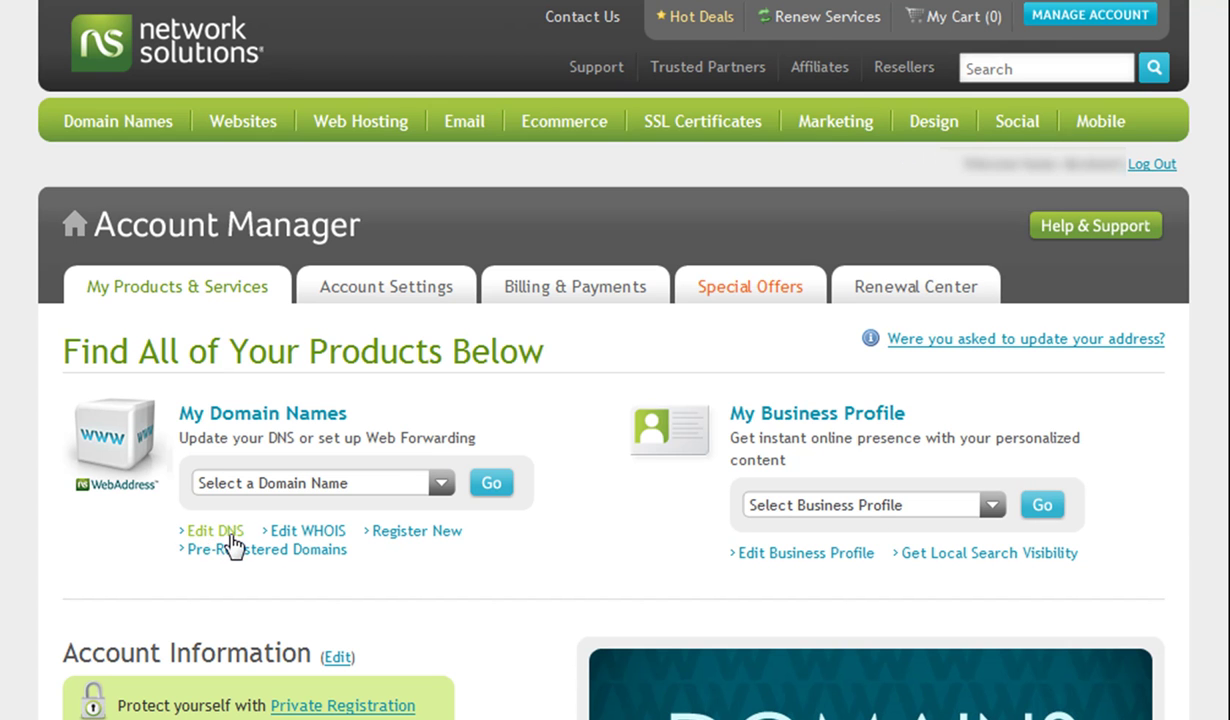
pyautogui.click(210, 530)
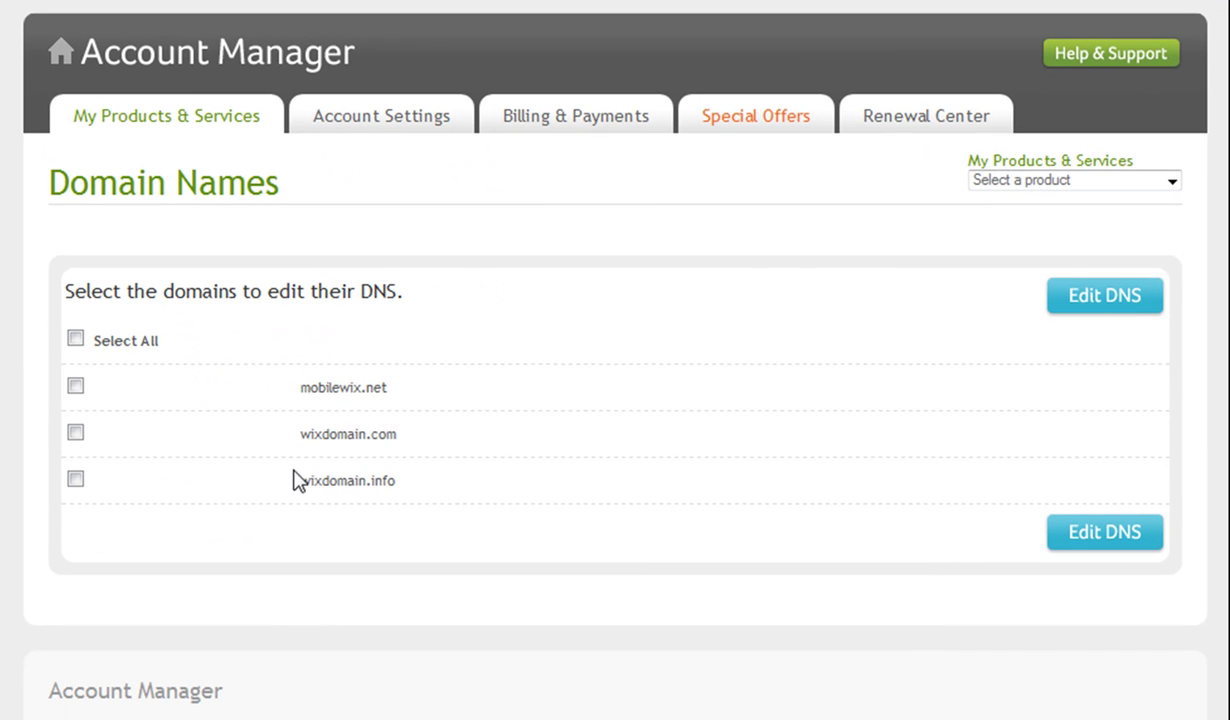
pyautogui.click(75, 479)
pyautogui.click(1102, 546)
pyautogui.scroll(-3, 950, 580)
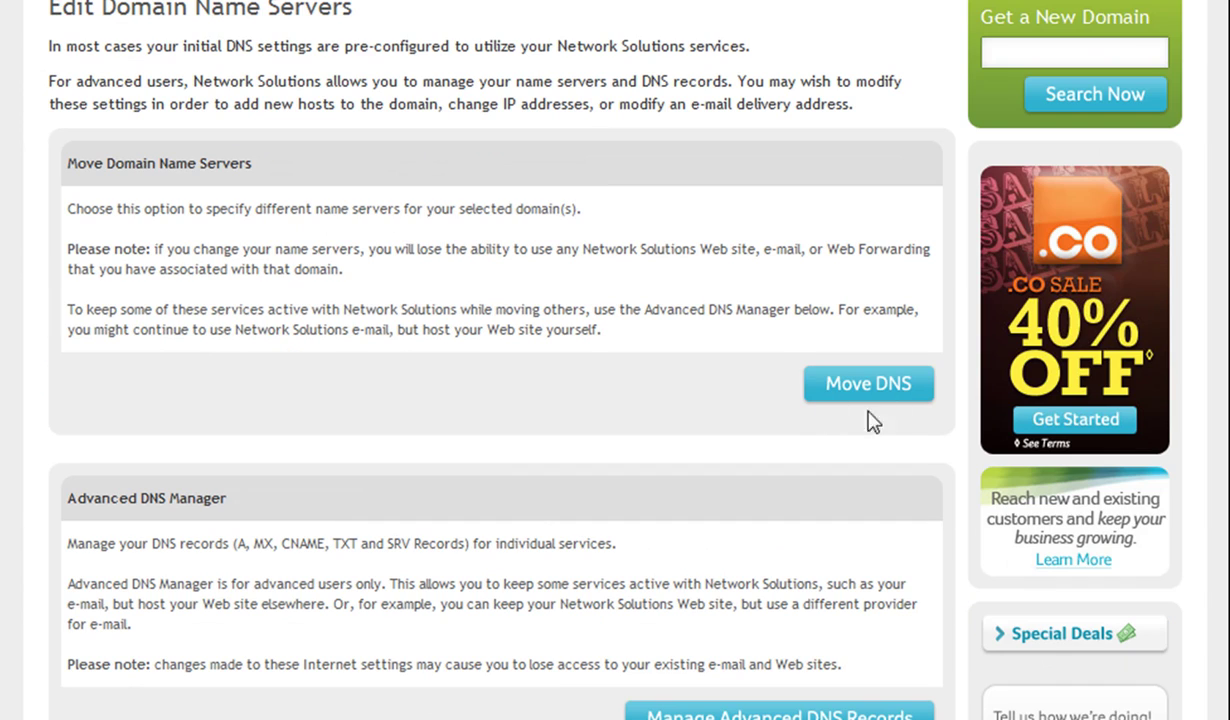
# - Enter NS1.WIX.COM and NS2.WIX.COM as wixdomain.info's name servers and submit the move
pyautogui.click(840, 388)
pyautogui.scroll(-2, 880, 400)
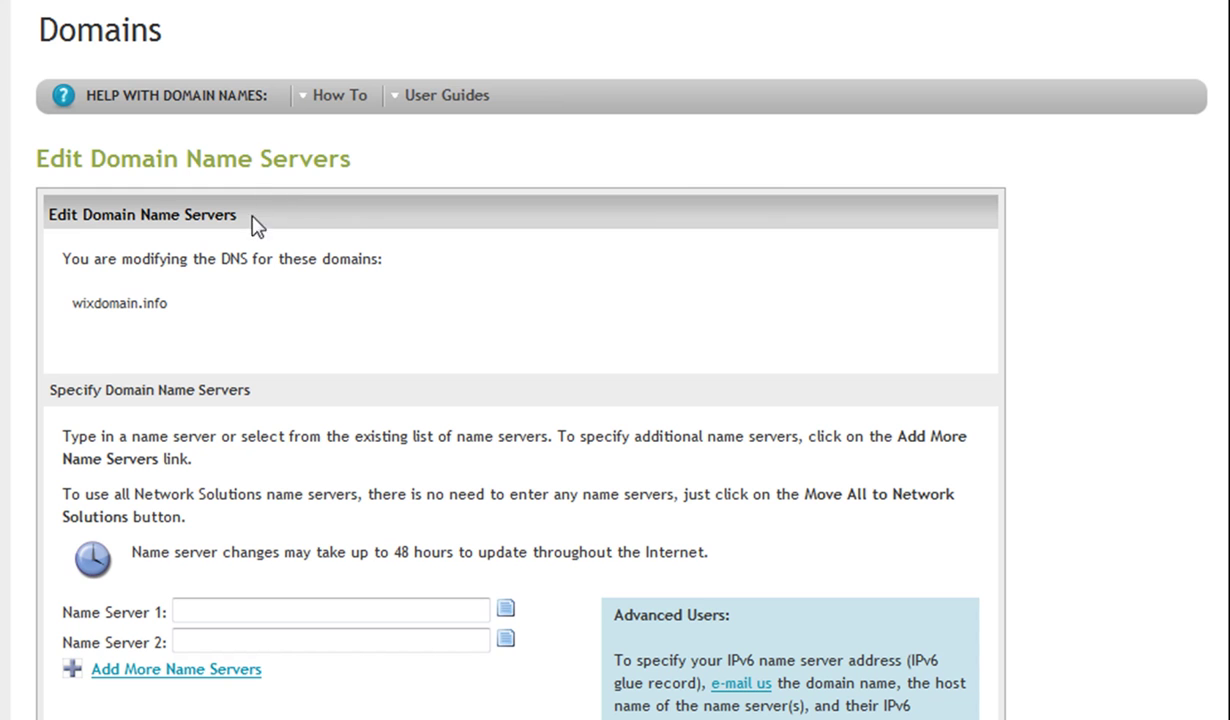
pyautogui.click(245, 609)
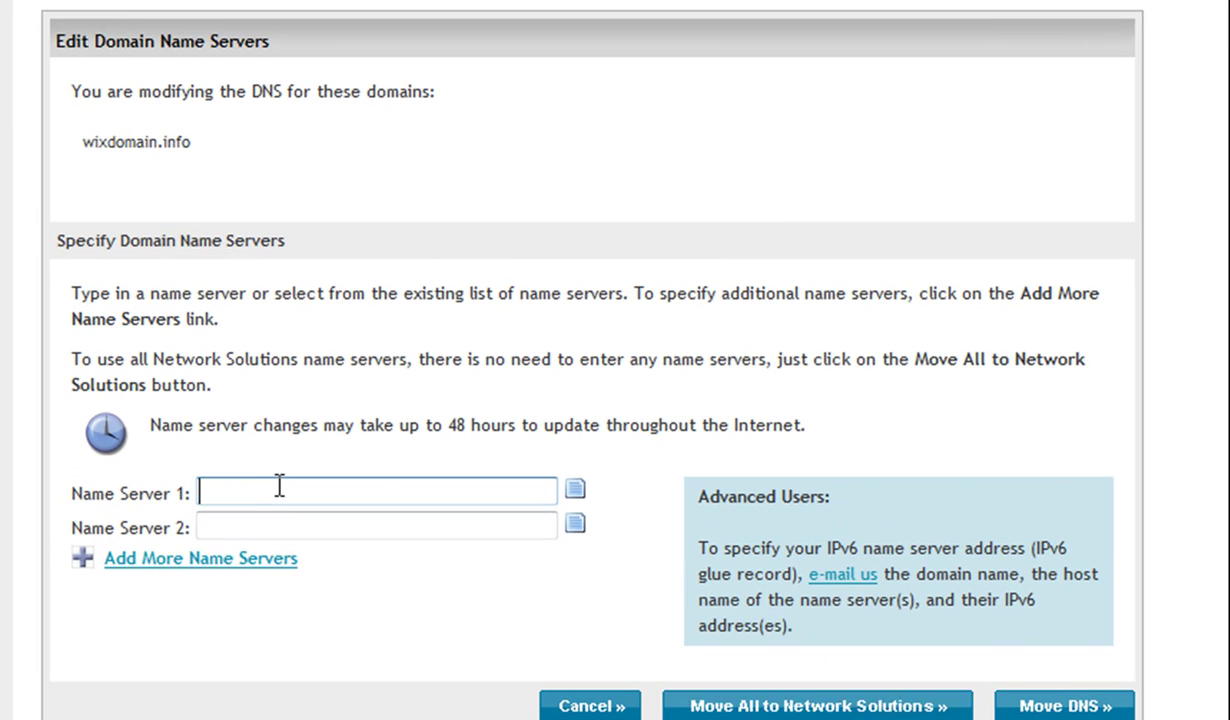
pyautogui.write('NS1.WIX.COM')
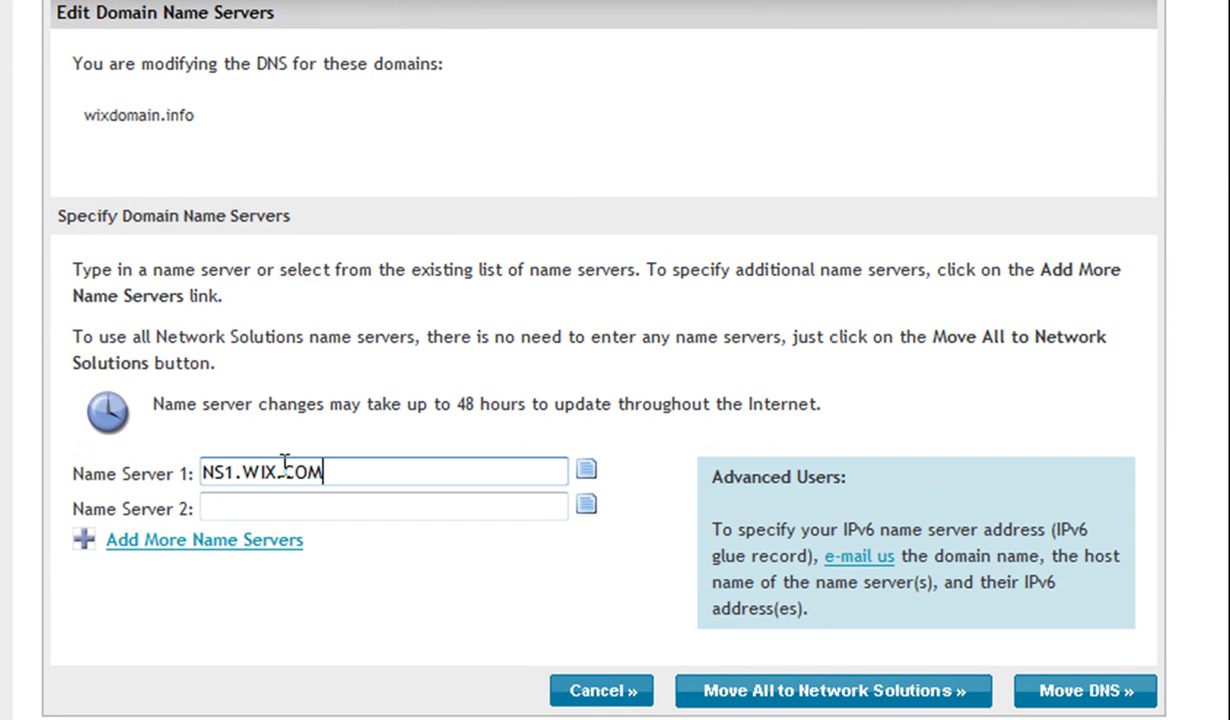
pyautogui.press('Tab')
pyautogui.click(287, 503)
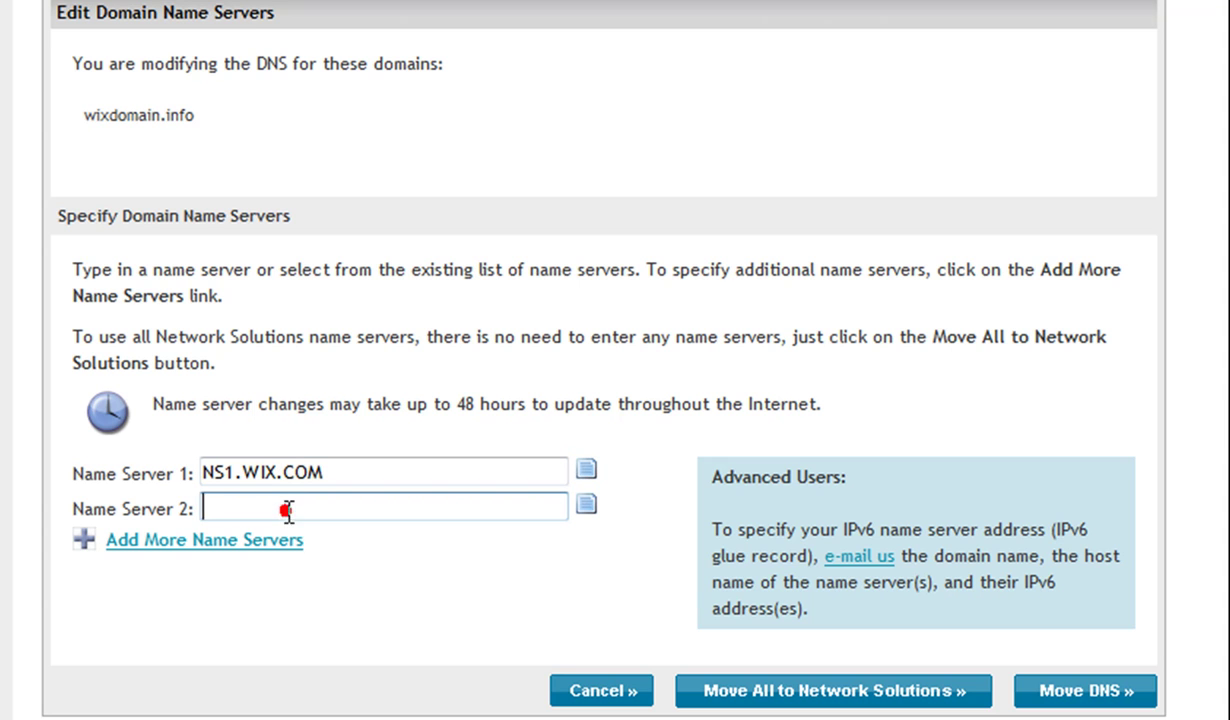
pyautogui.write('NS2.WIX.COM')
pyautogui.click(1070, 703)
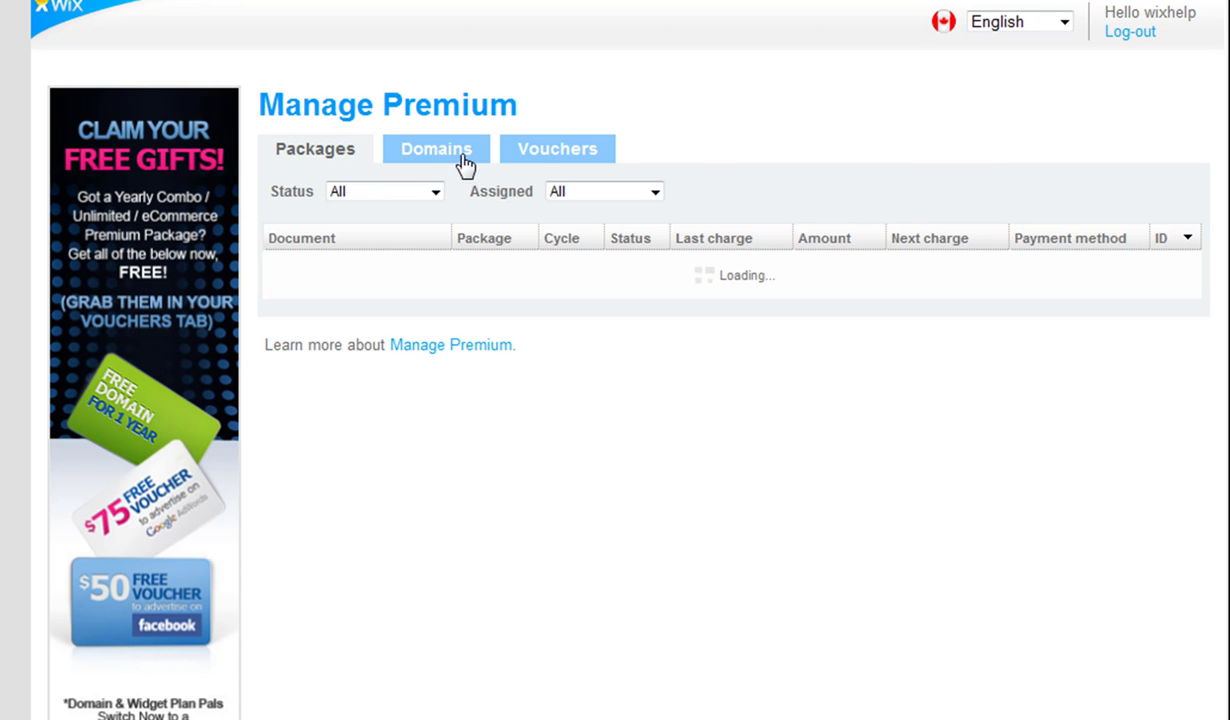
# - Go to Manage Premium's Domains section and choose to connect an already owned domain
pyautogui.click(456, 152)
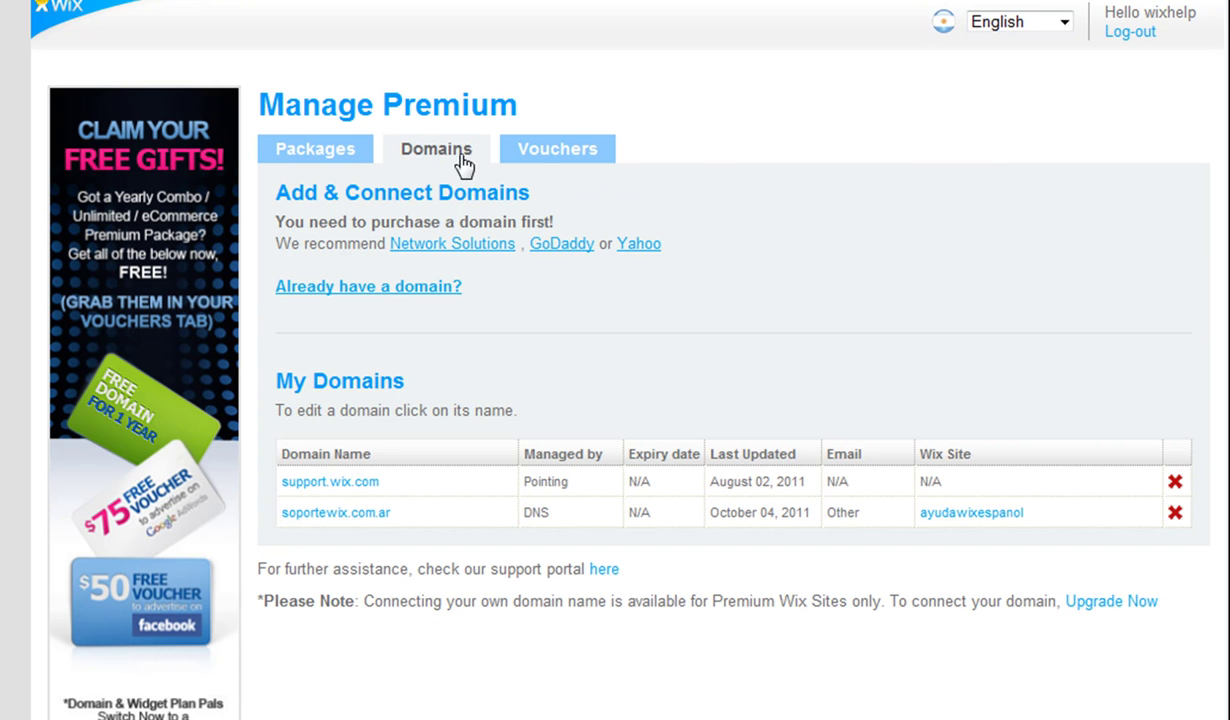
pyautogui.click(421, 288)
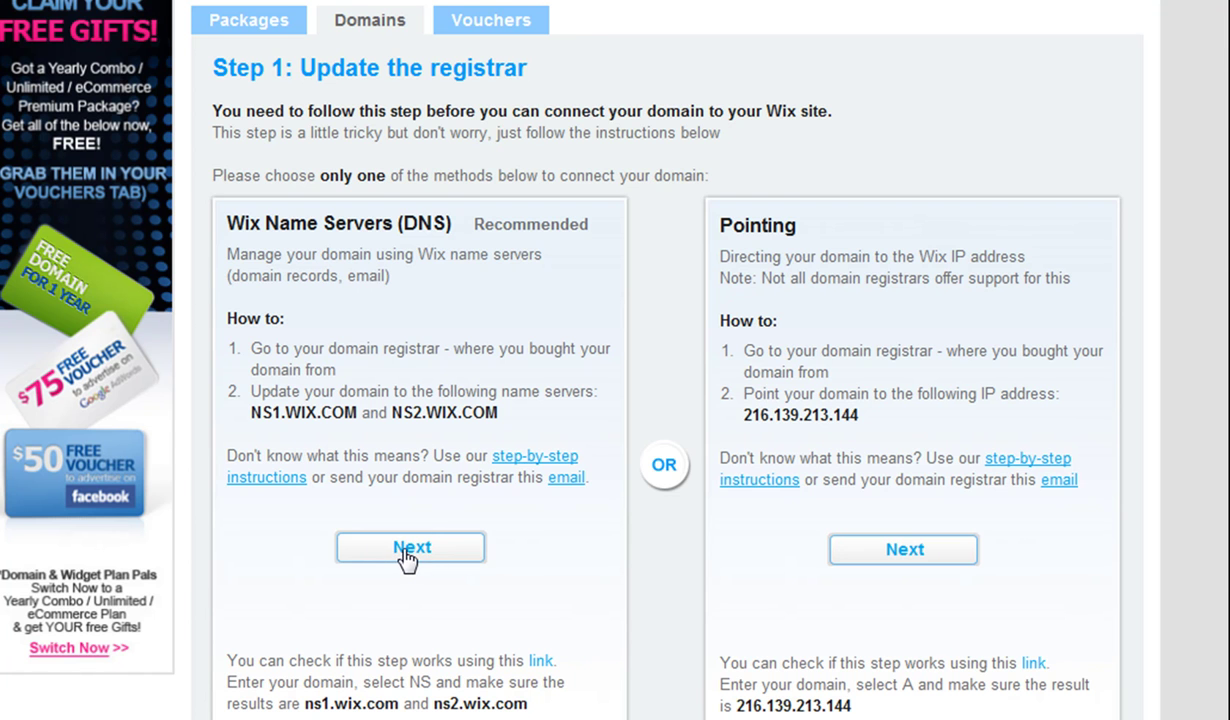
# - Choose the Wix Name Servers method and have bonomarcos.com accepted as the domain
pyautogui.click(407, 550)
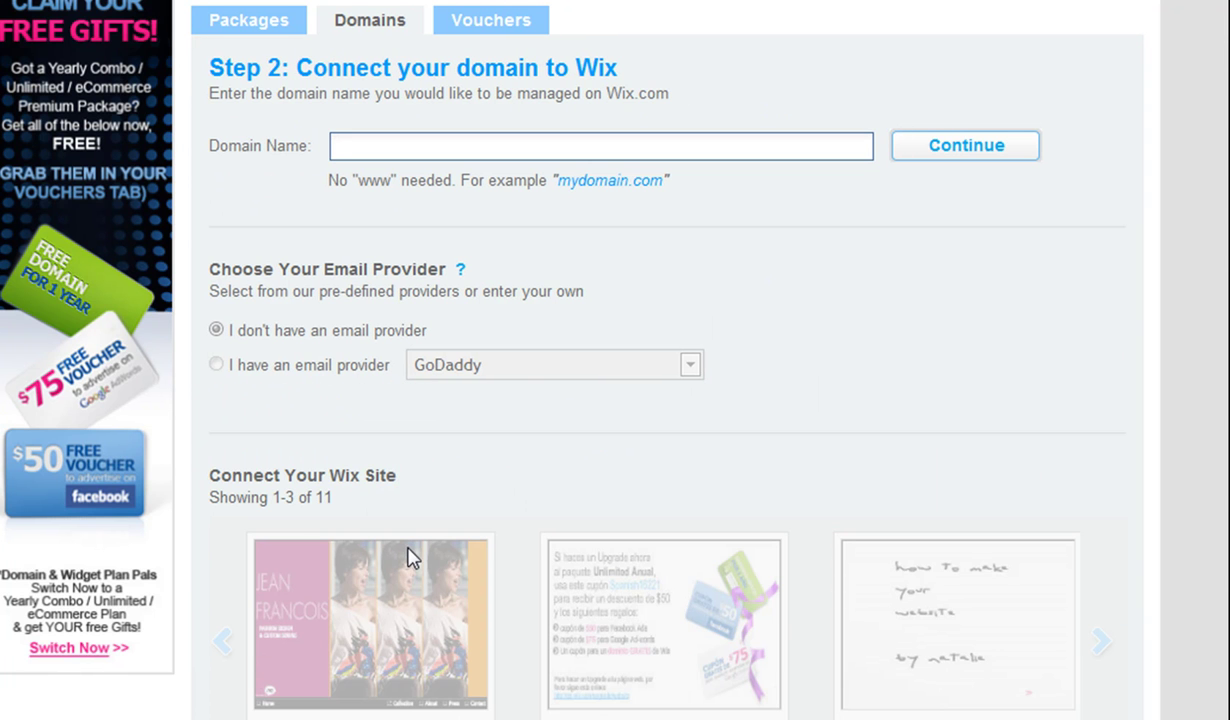
pyautogui.click(522, 146)
pyautogui.write('bonomarc')
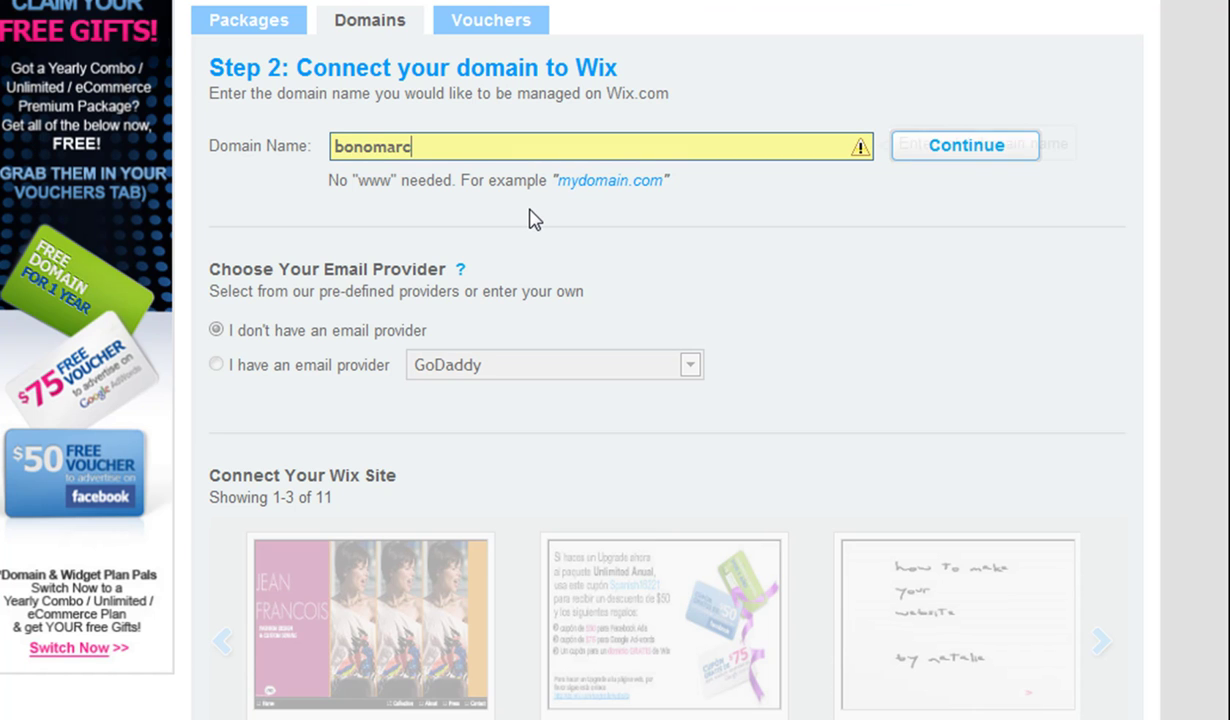
pyautogui.write('os.c')
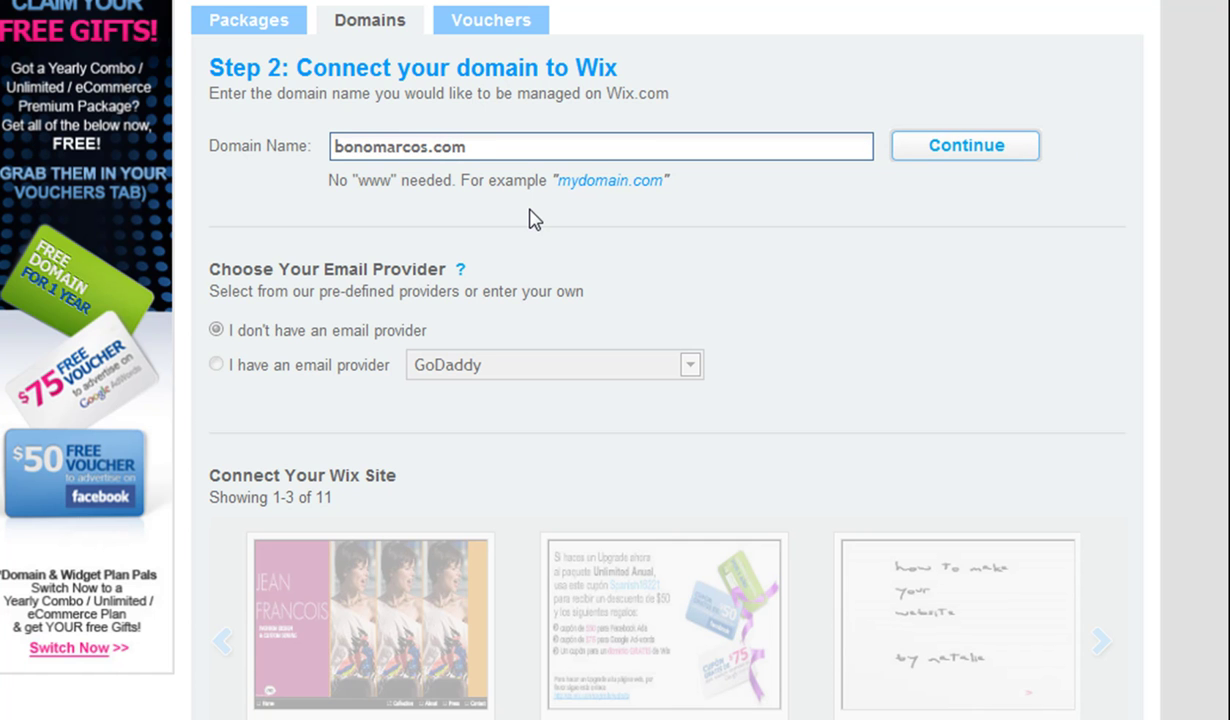
pyautogui.write('om')
pyautogui.click(914, 148)
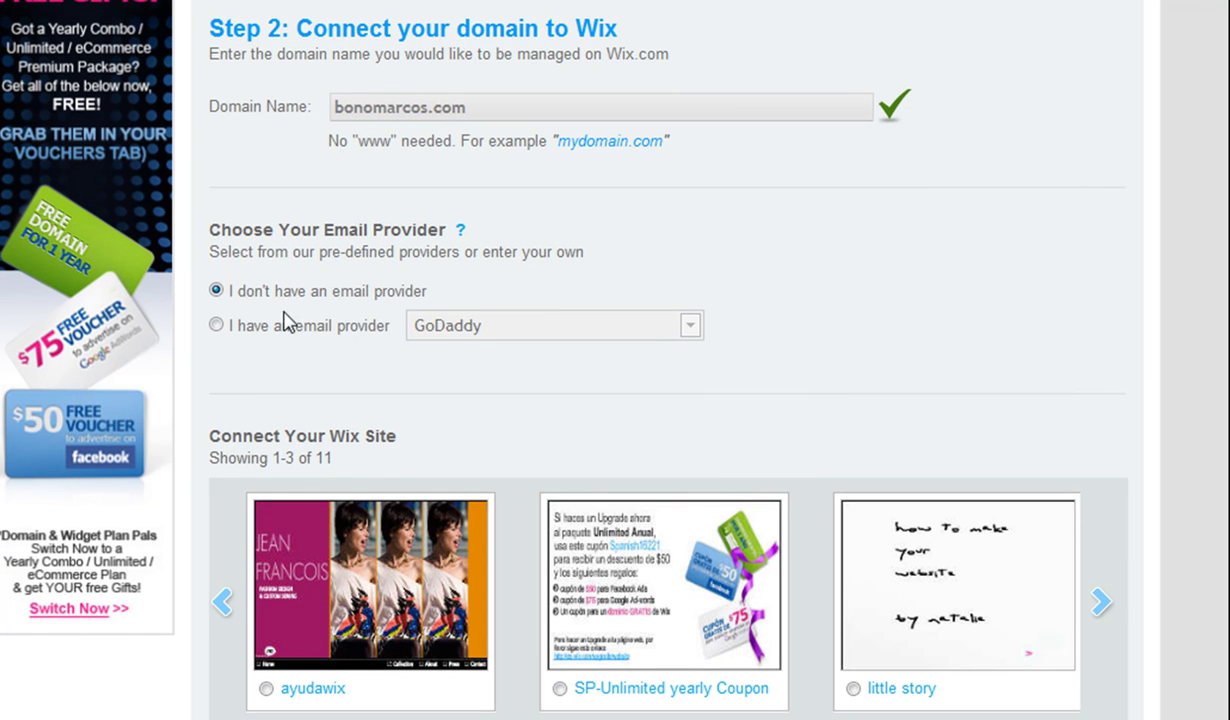
# - Try the Other email provider with MX records, then settle on 'I don't have an email provider'
pyautogui.click(215, 326)
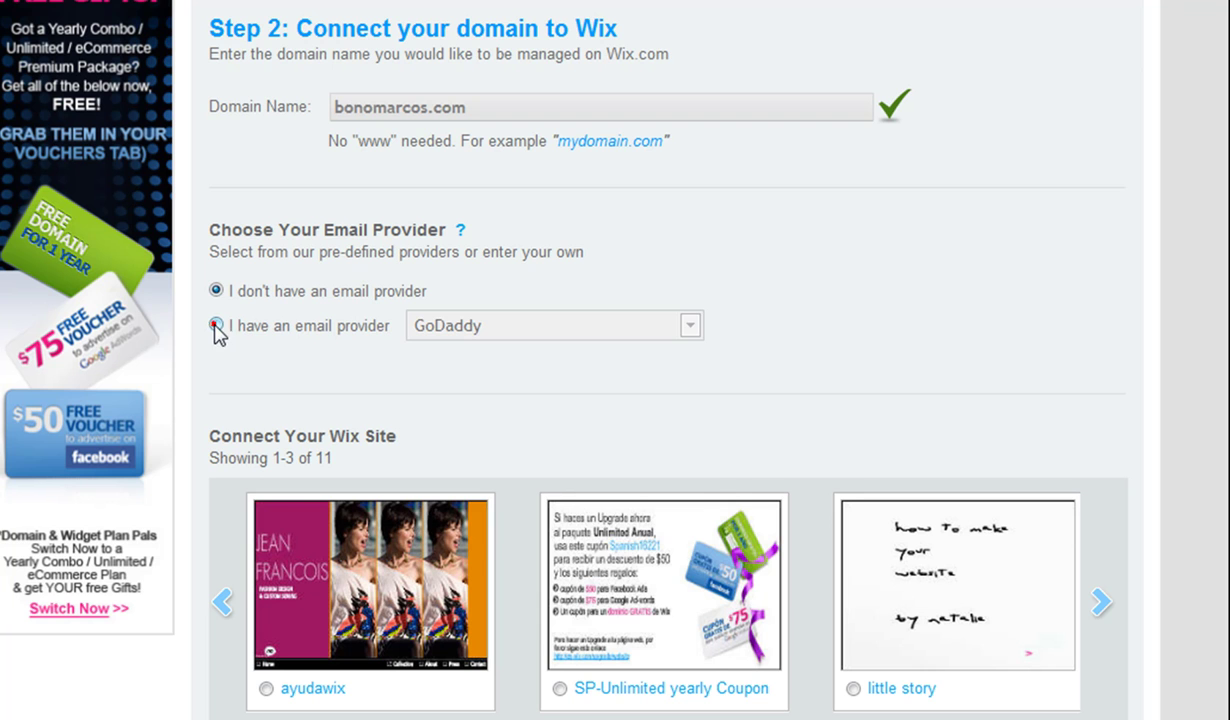
pyautogui.click(470, 325)
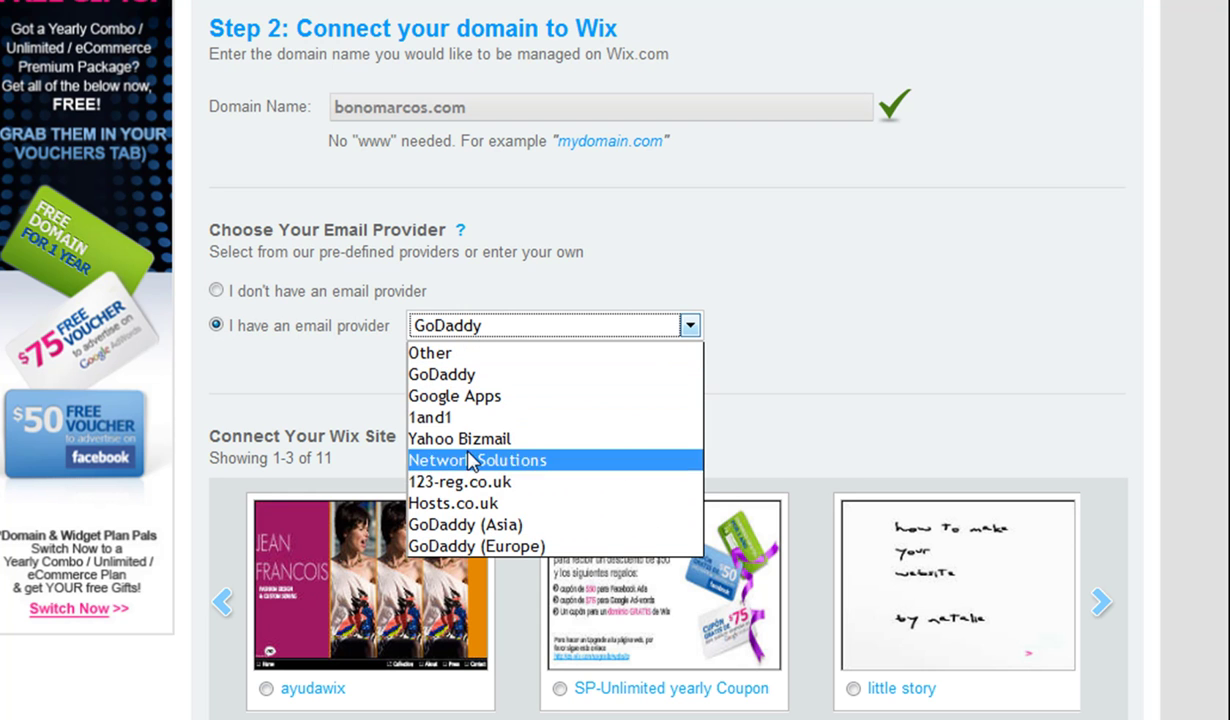
pyautogui.click(476, 354)
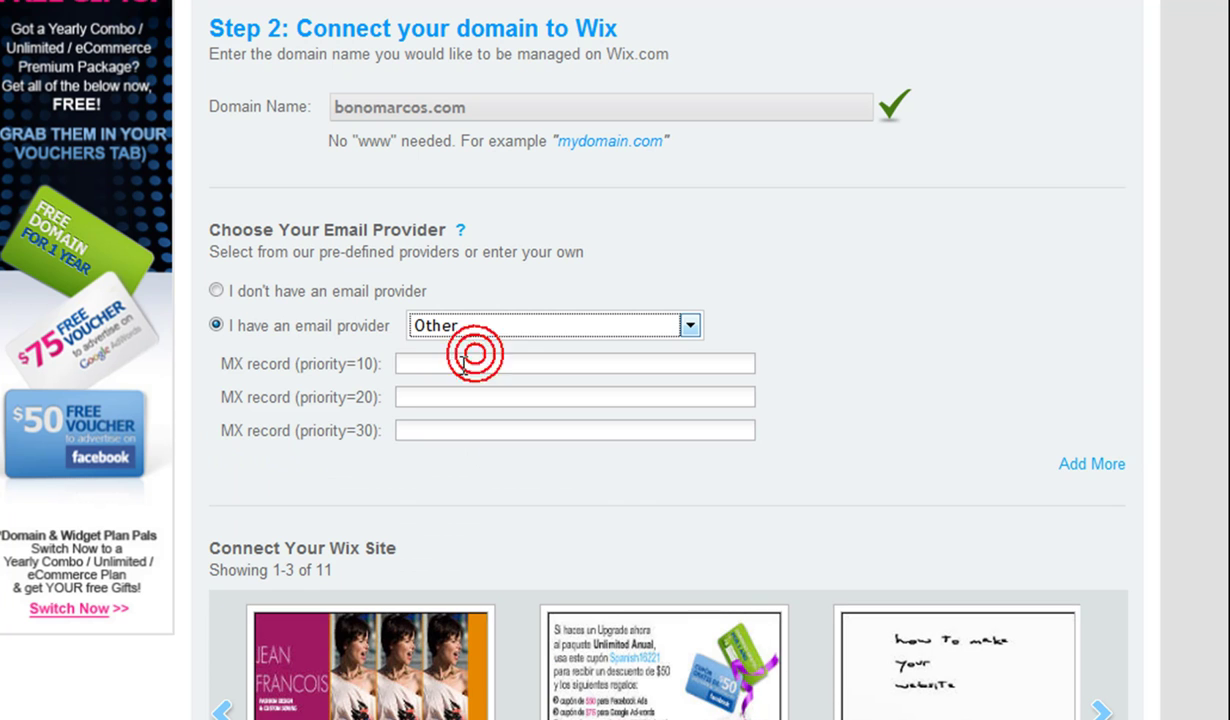
pyautogui.click(461, 363)
pyautogui.click(470, 400)
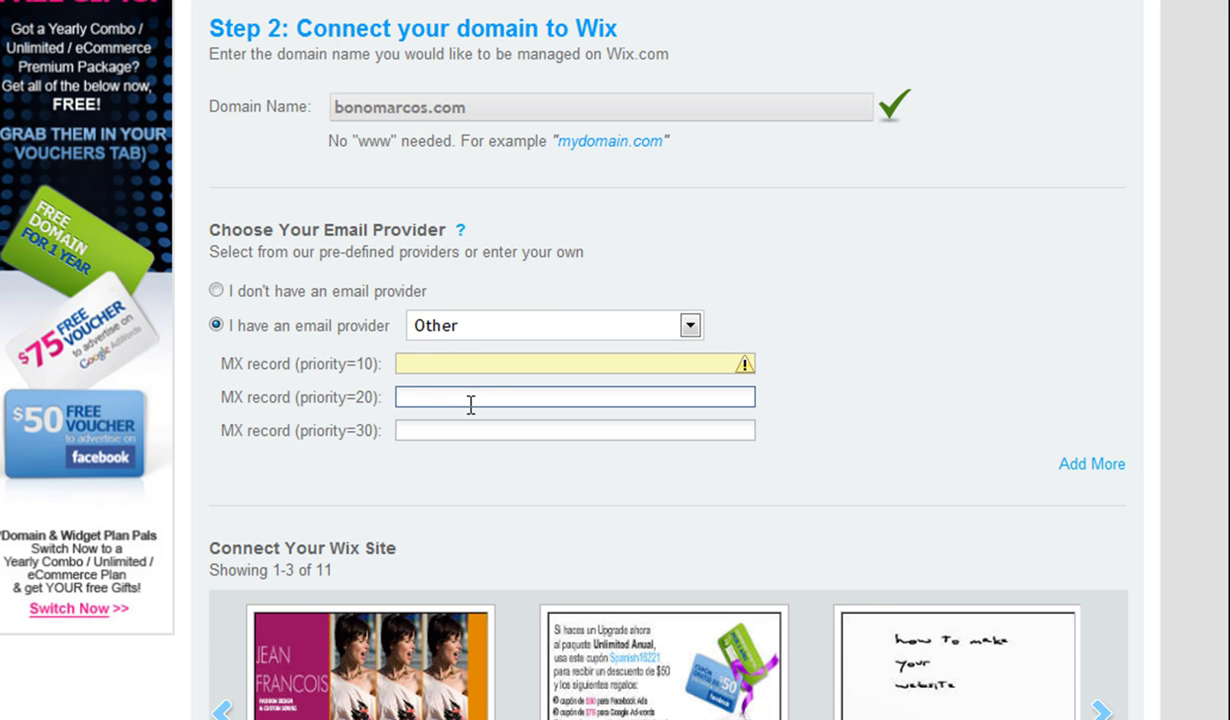
pyautogui.click(216, 290)
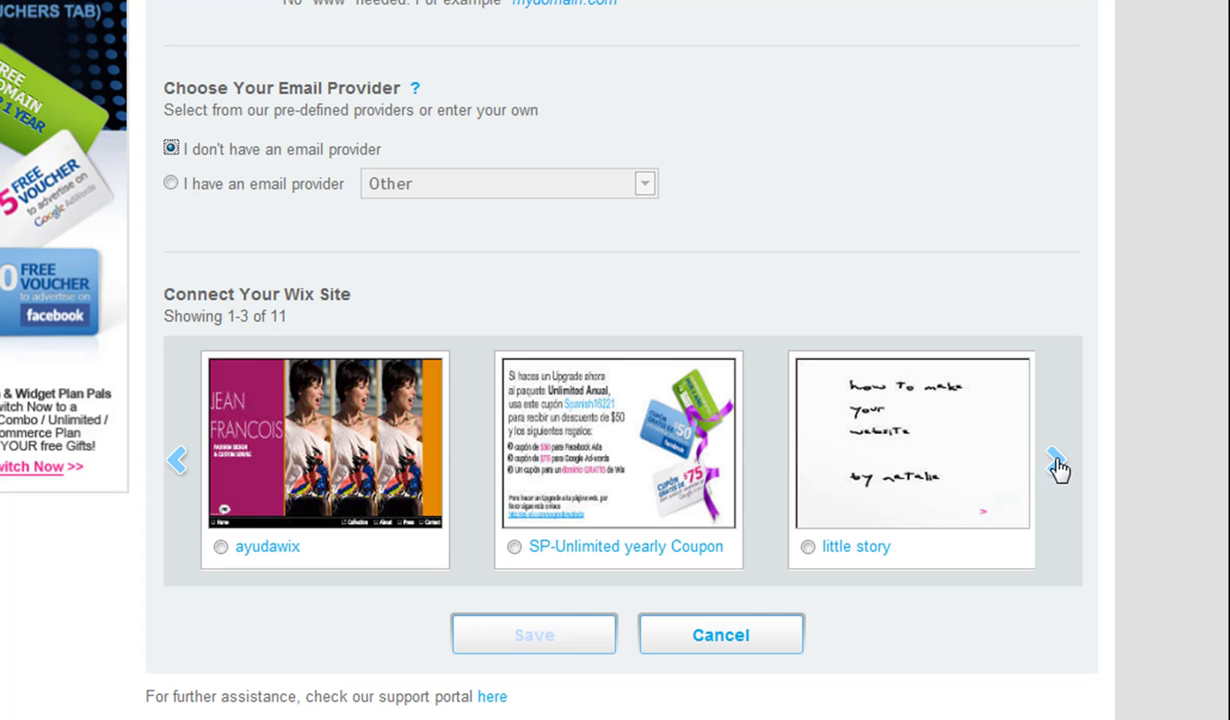
# - Select the Financial Solutions site in the carousel, then save and finish connecting bonomarcos.com
pyautogui.click(1057, 462)
pyautogui.click(1057, 462)
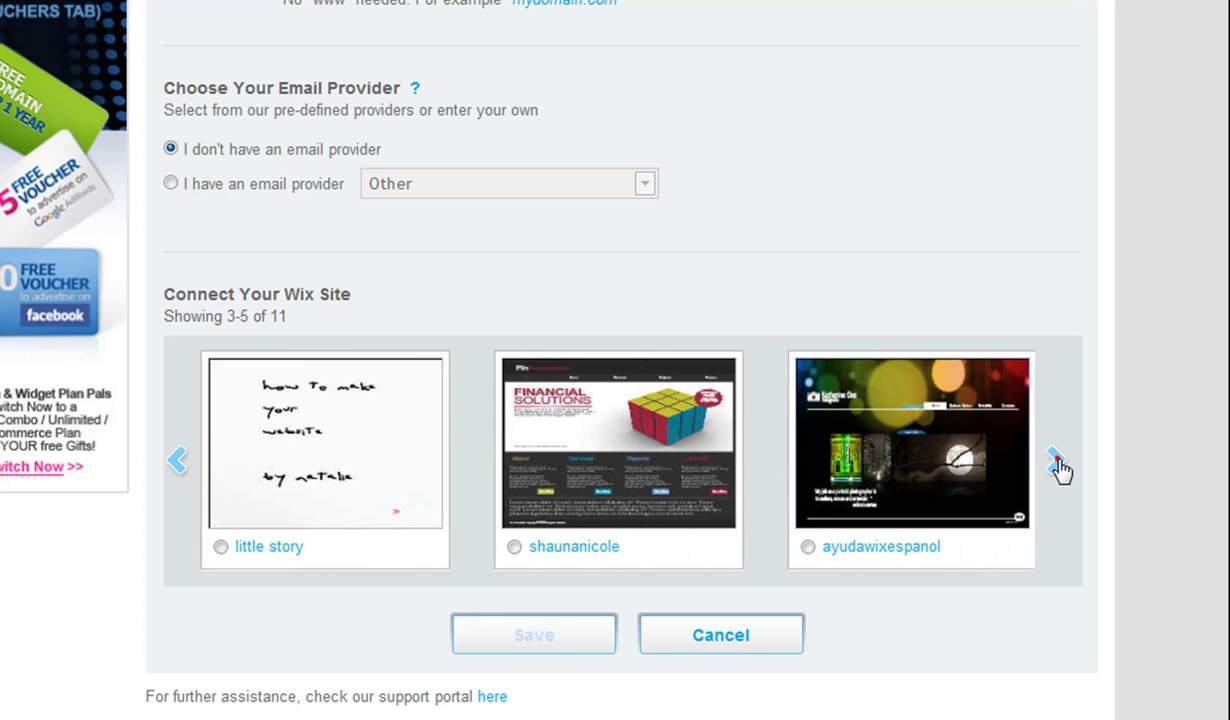
pyautogui.click(1057, 462)
pyautogui.click(348, 488)
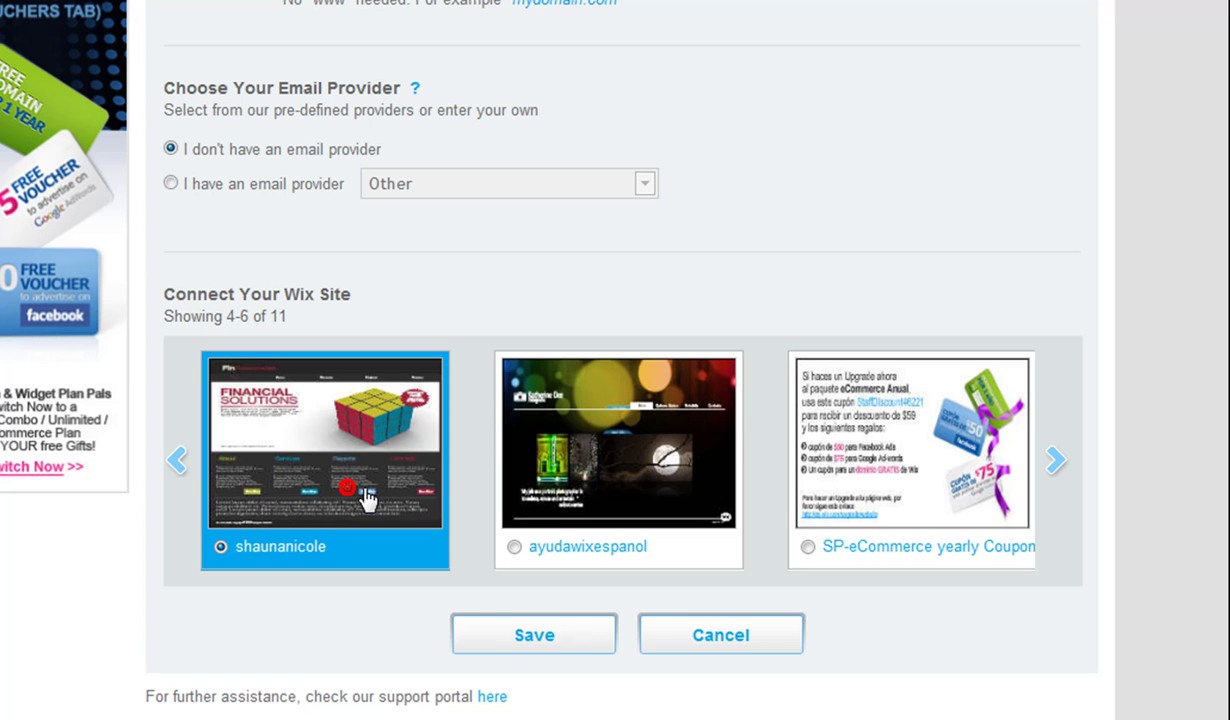
pyautogui.click(584, 633)
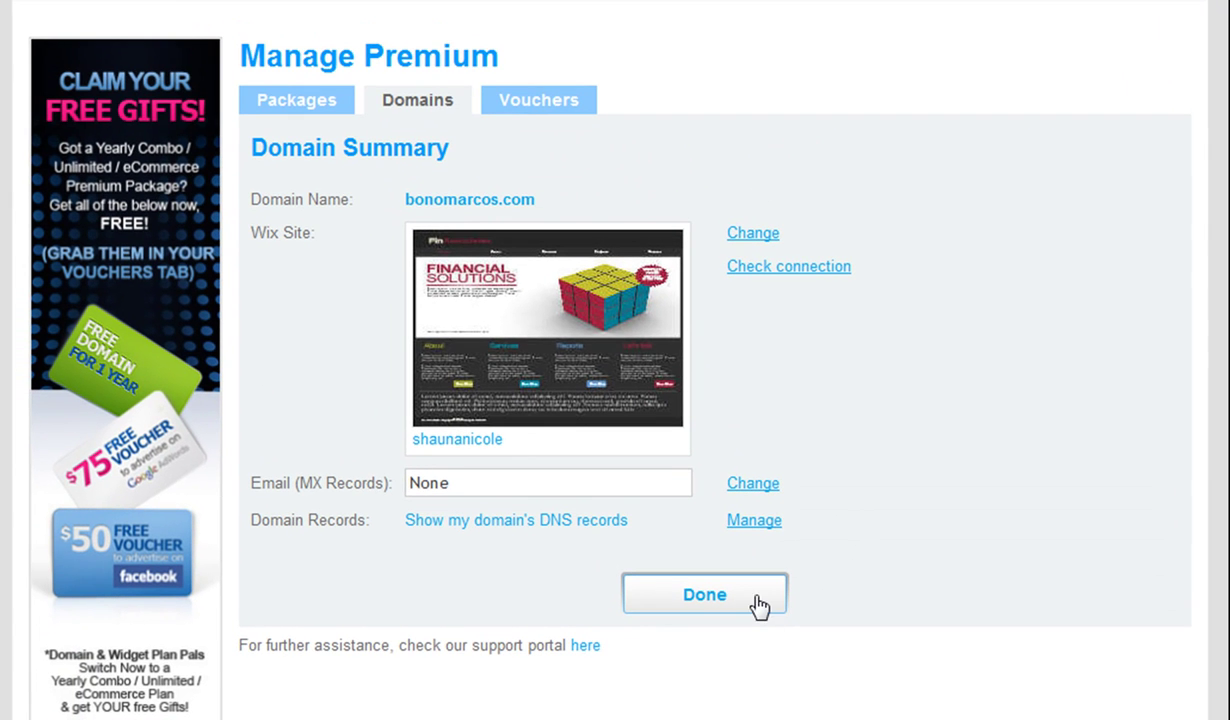
pyautogui.click(755, 600)
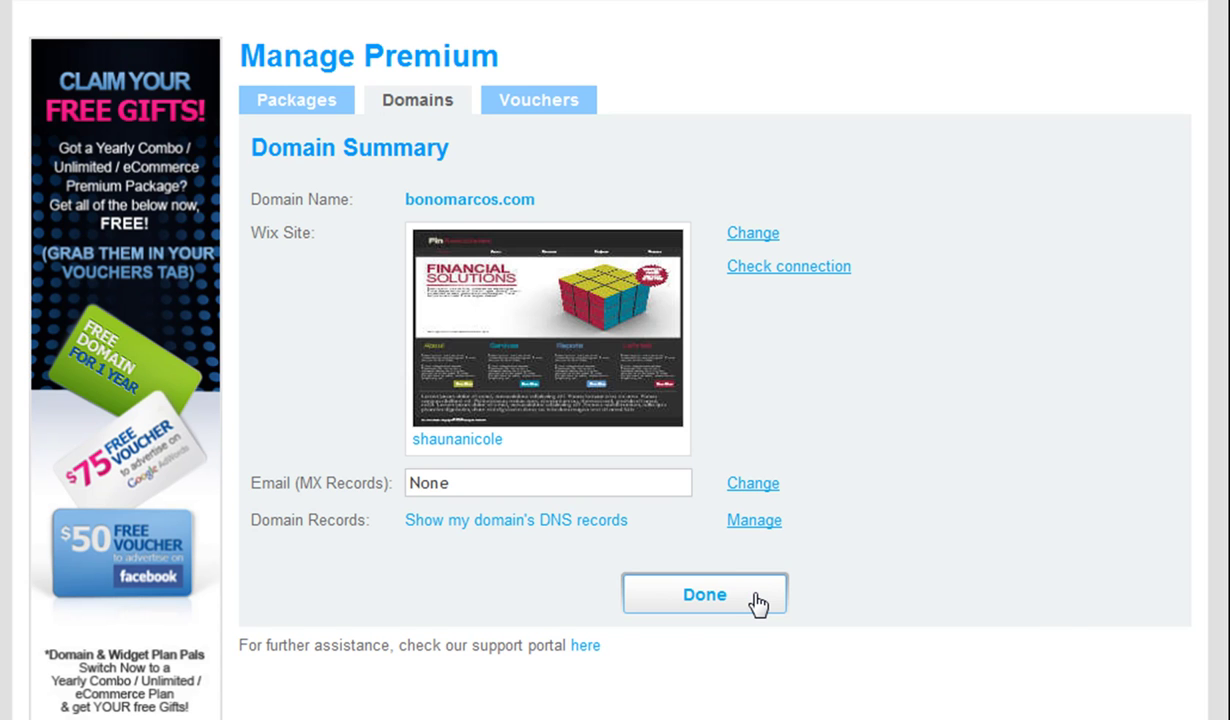